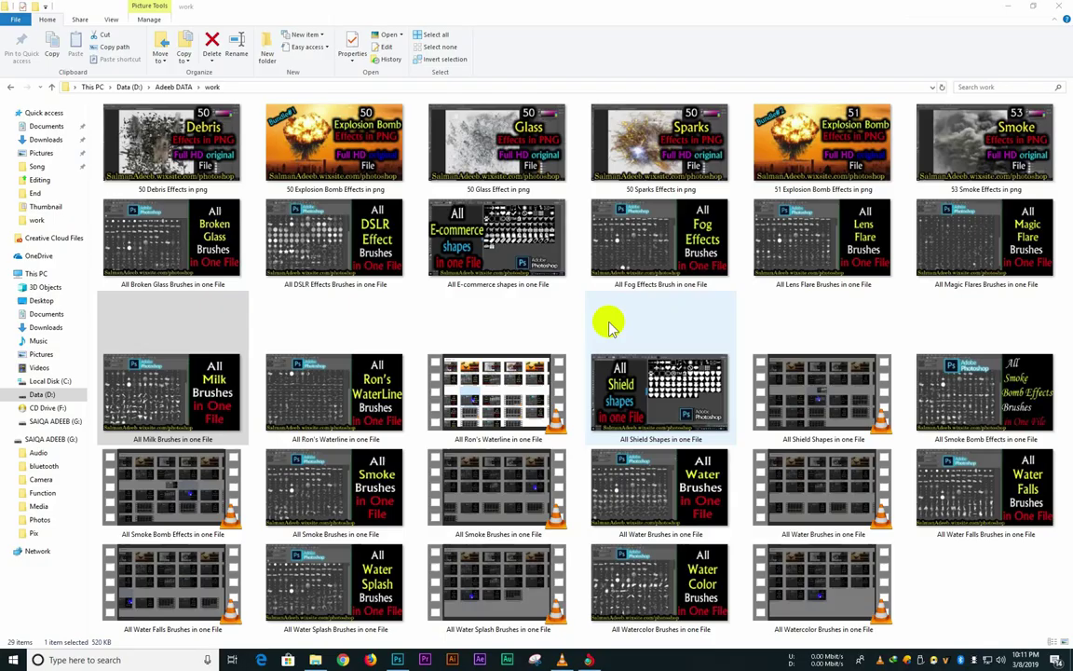
- View the All Milk Brushes preview image at full size in the photo viewer
{"action": "double_click", "coordinate": [192, 382]}
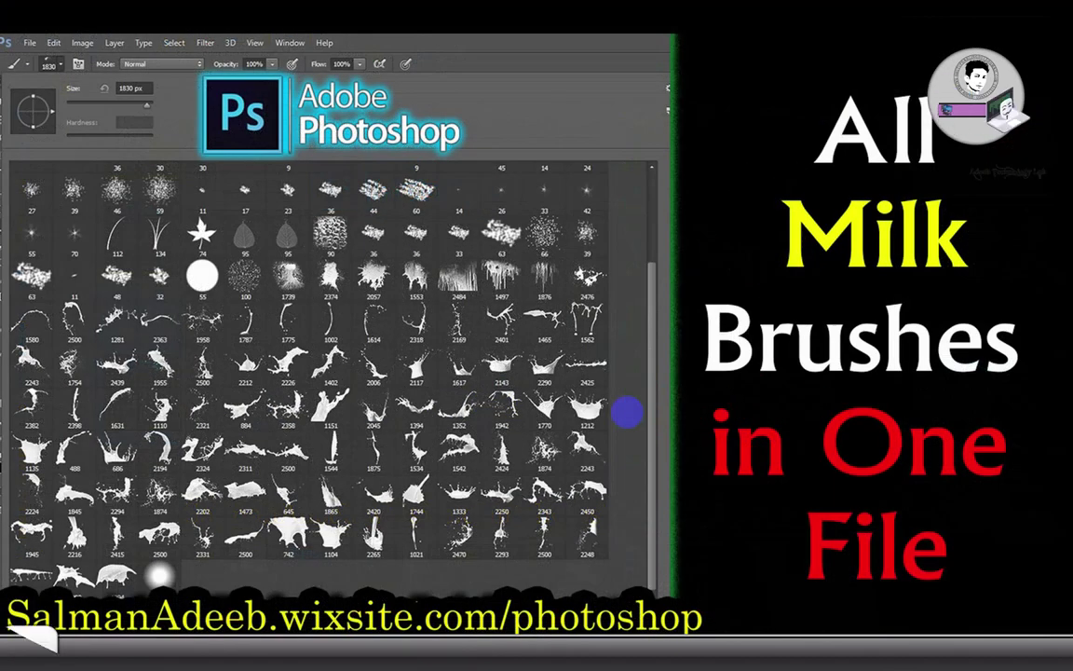
- Close the preview and load salmanadeeb.wixsite.com/photoshop in Chrome
{"action": "key", "text": "Escape"}
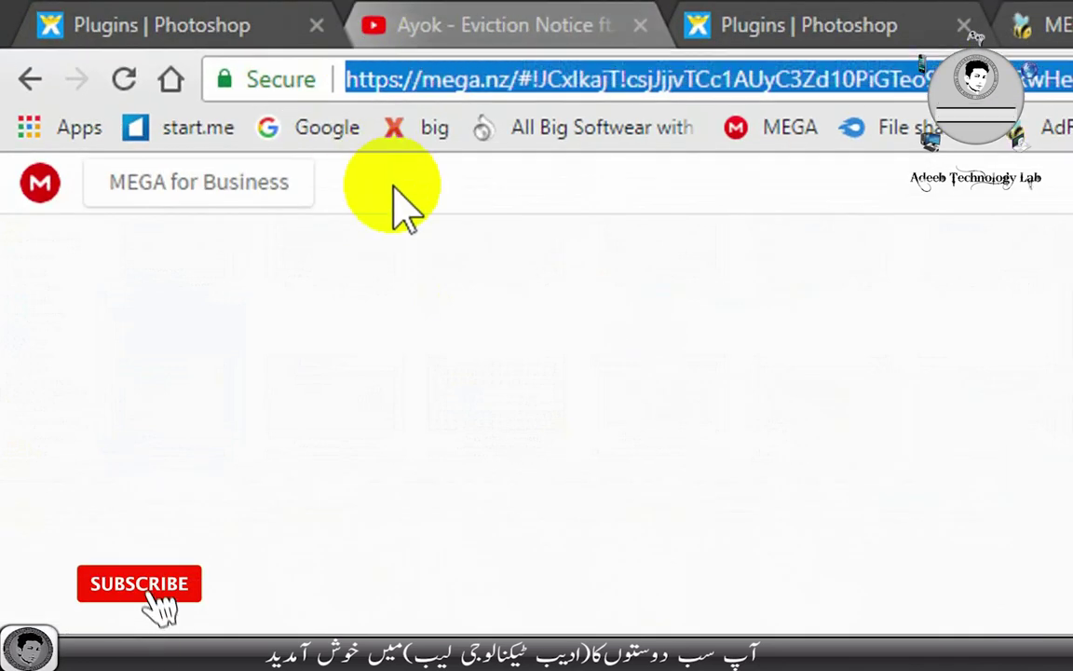
{"action": "type", "text": "s"}
{"action": "left_click", "coordinate": [714, 80]}
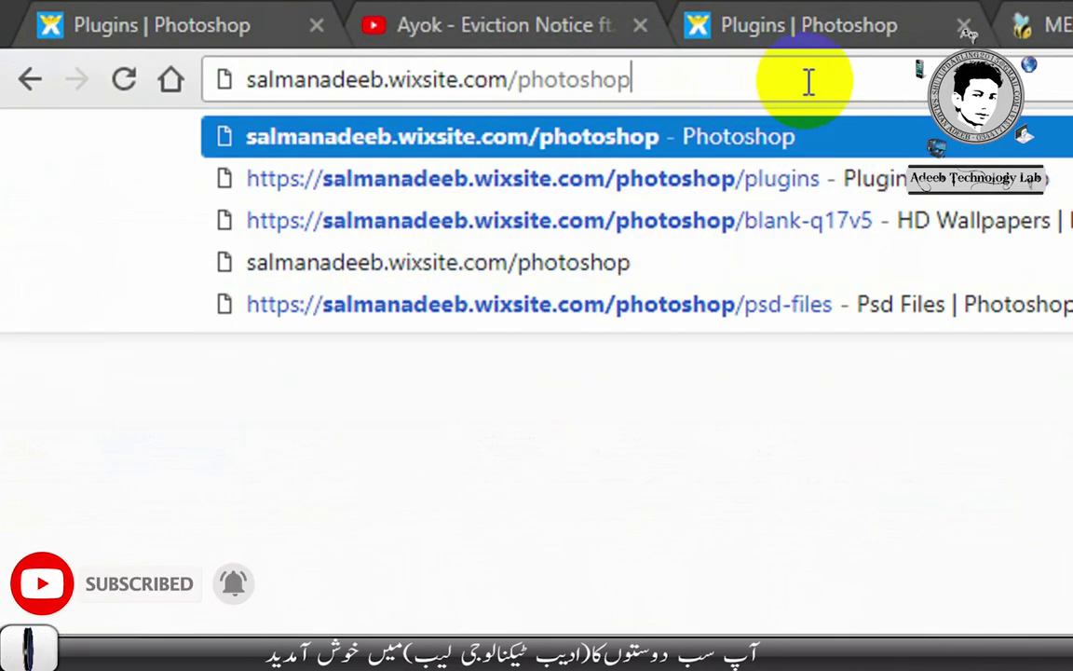
{"action": "key", "text": "Return"}
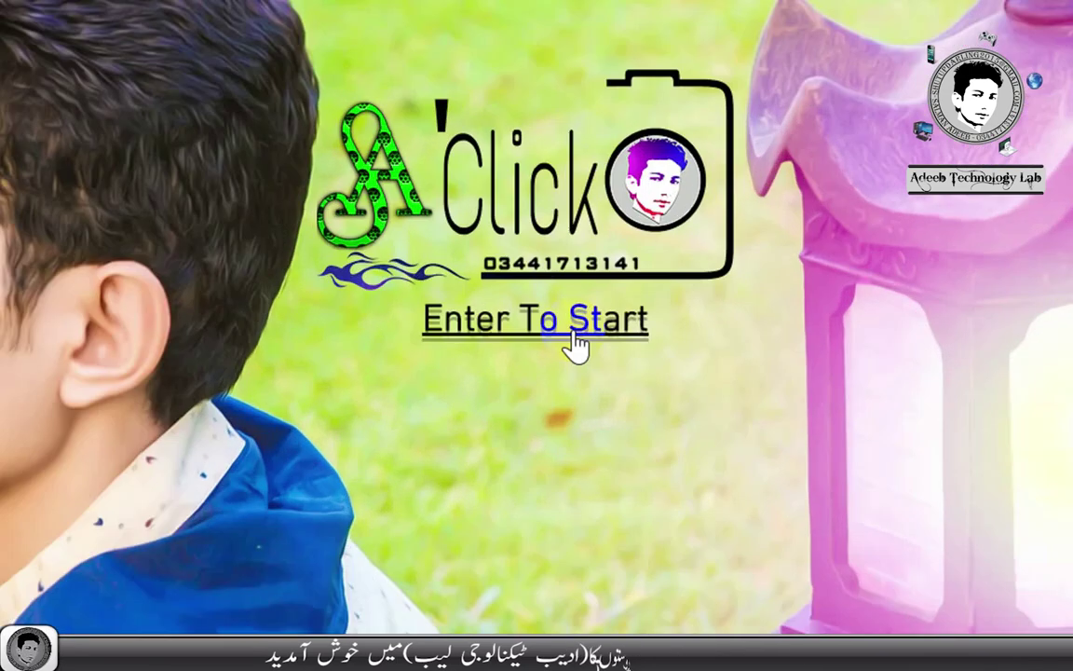
- Find 'All Milk Brushes in one File' on the site's Plugins page and follow its download link
{"action": "left_click", "coordinate": [608, 328]}
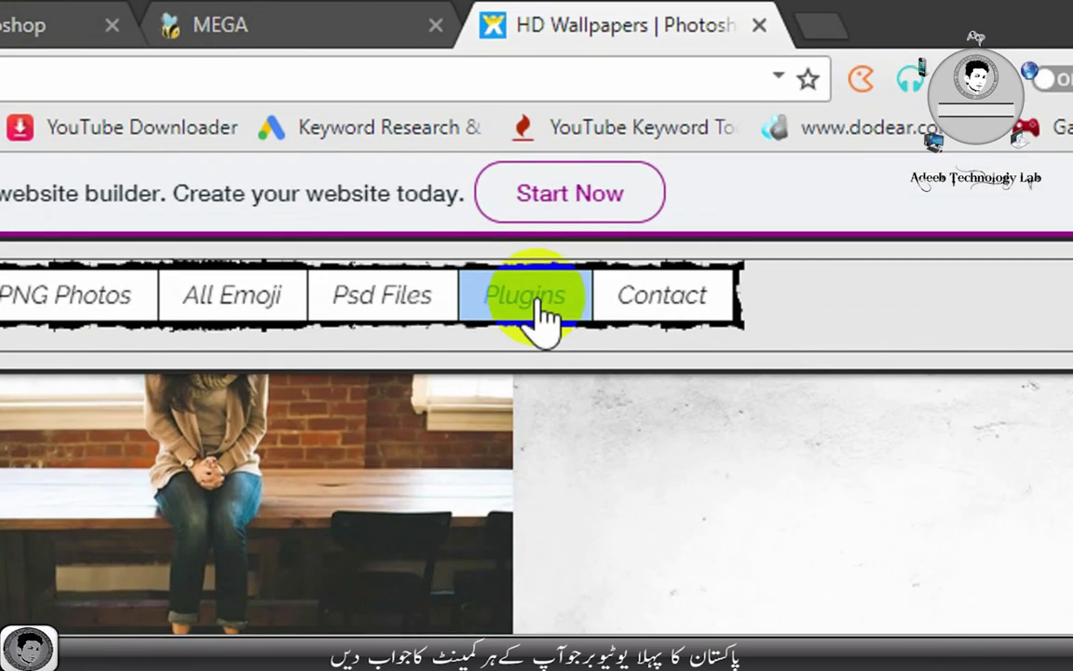
{"action": "left_click", "coordinate": [581, 249]}
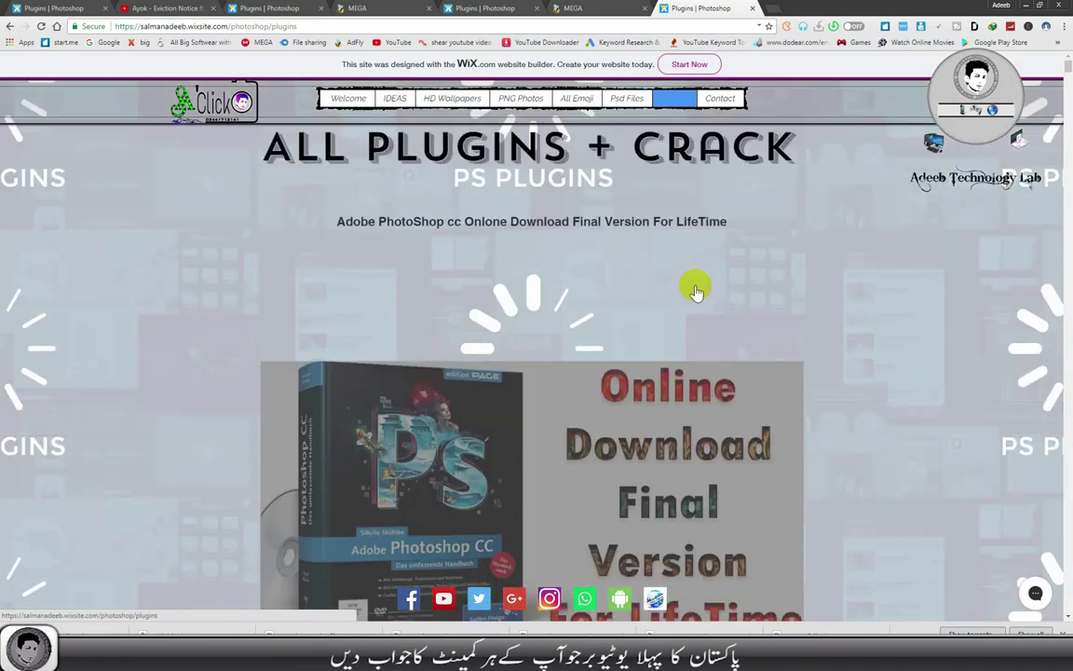
{"action": "key", "text": "ctrl+f"}
{"action": "type", "text": "All Milk Brushes in one File"}
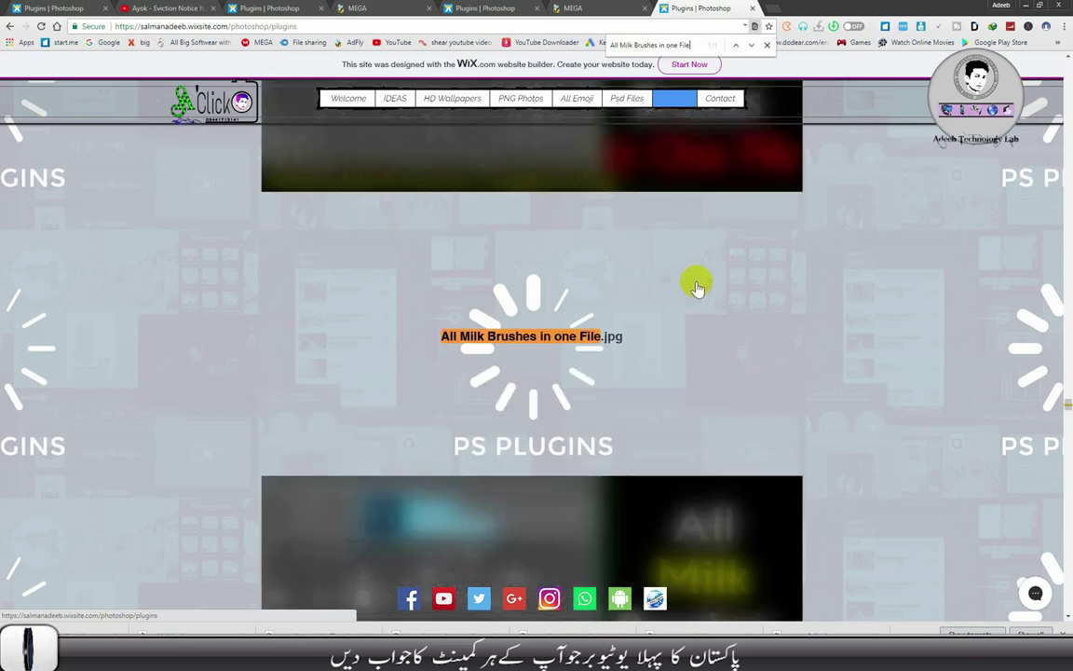
{"action": "left_click", "coordinate": [762, 361]}
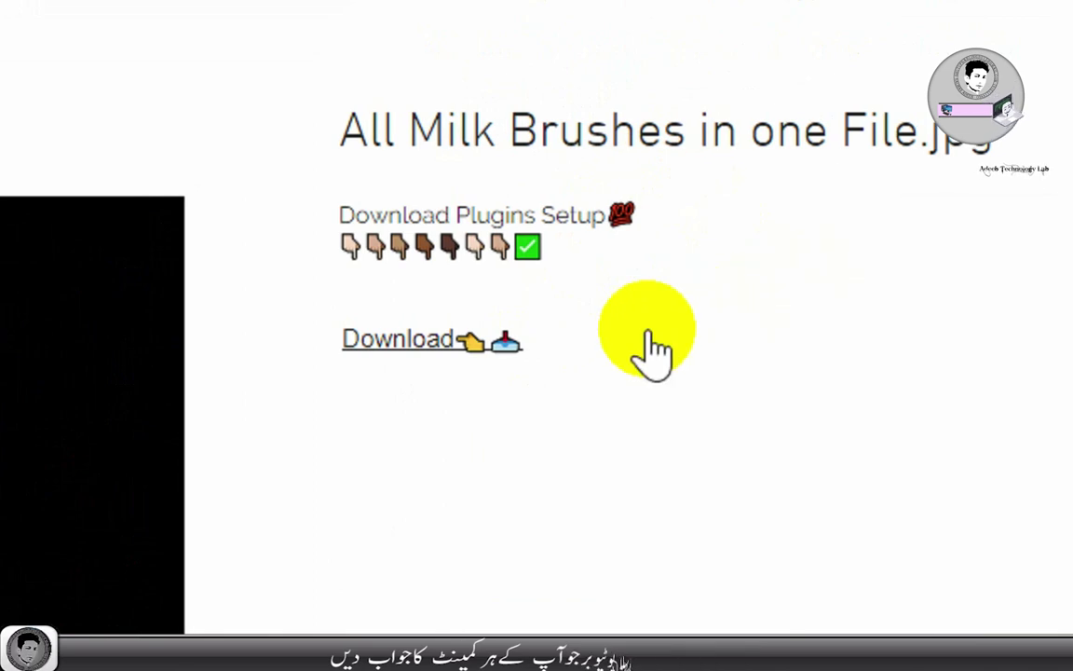
{"action": "left_click", "coordinate": [407, 352]}
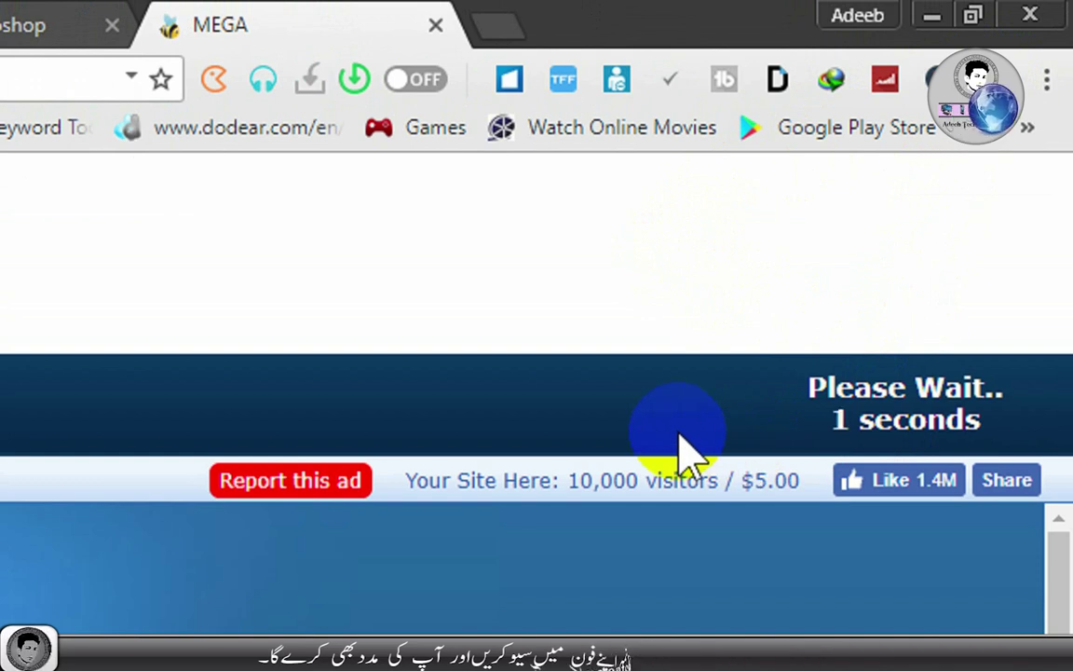
- Skip the ad and save the 50.2 MB Milk Brushes.abr from MEGA into Downloads
{"action": "left_click", "coordinate": [904, 399]}
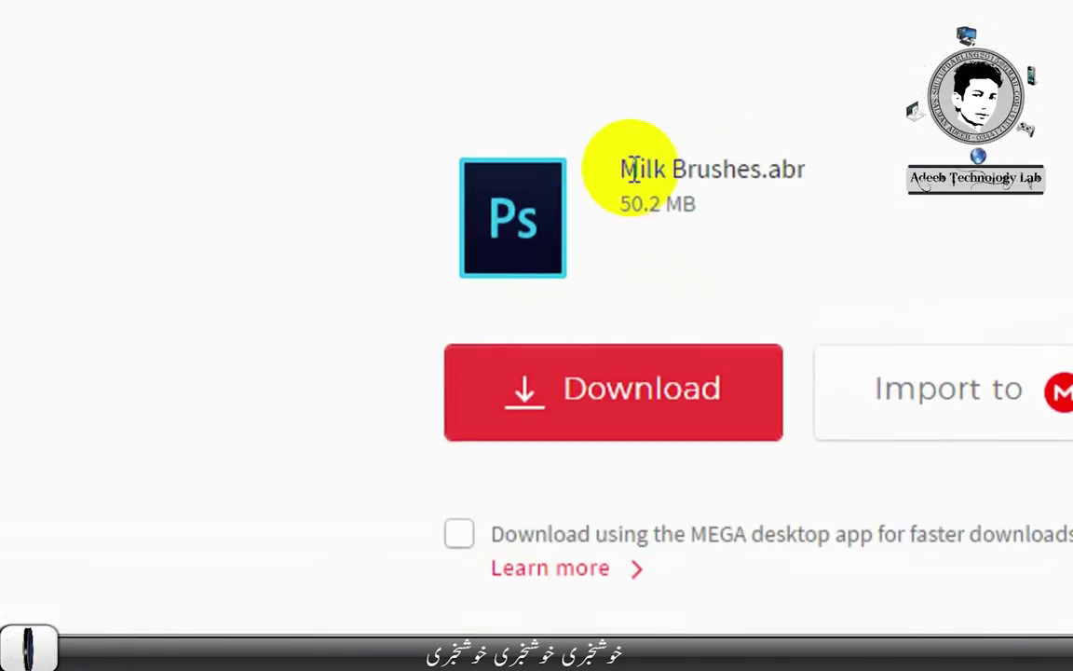
{"action": "left_click_drag", "start_coordinate": [472, 192], "coordinate": [532, 190]}
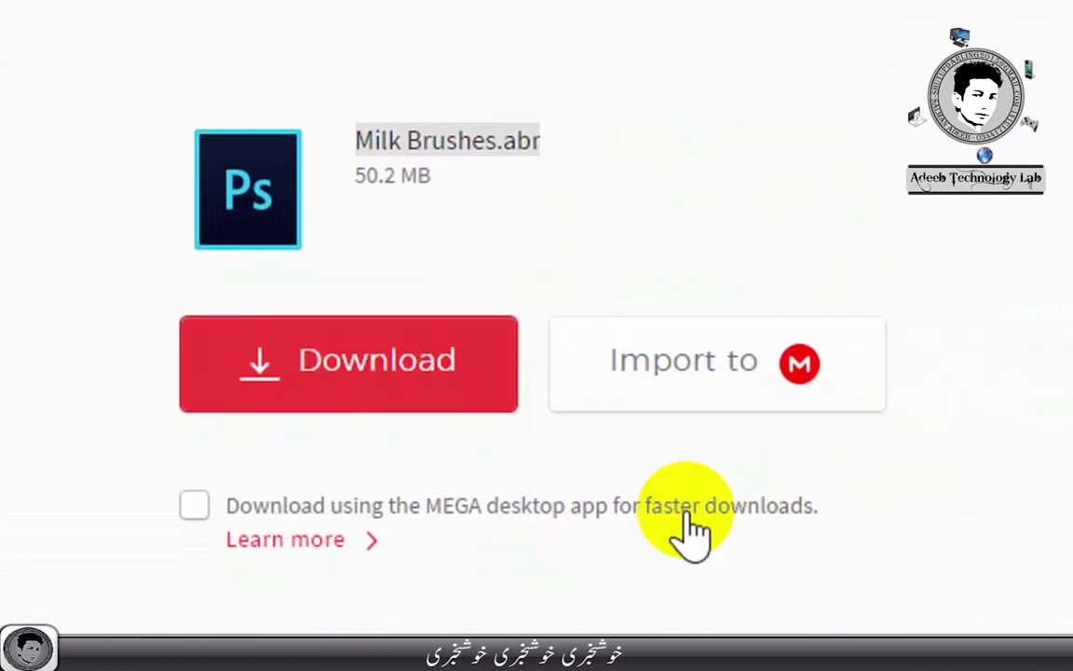
{"action": "left_click", "coordinate": [494, 275]}
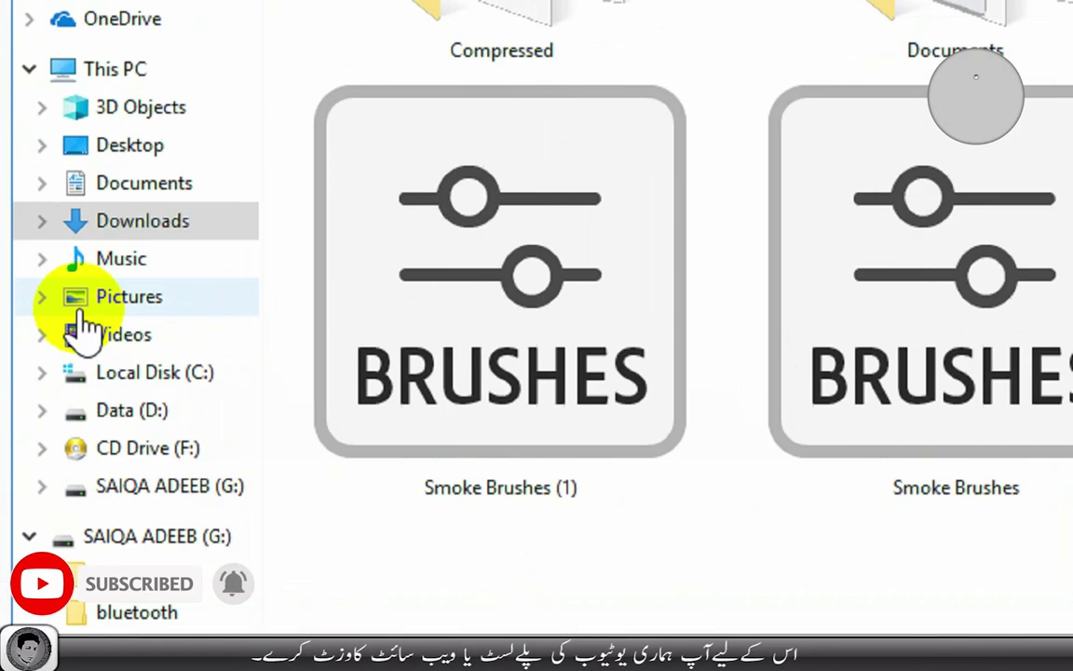
{"action": "left_click", "coordinate": [51, 266]}
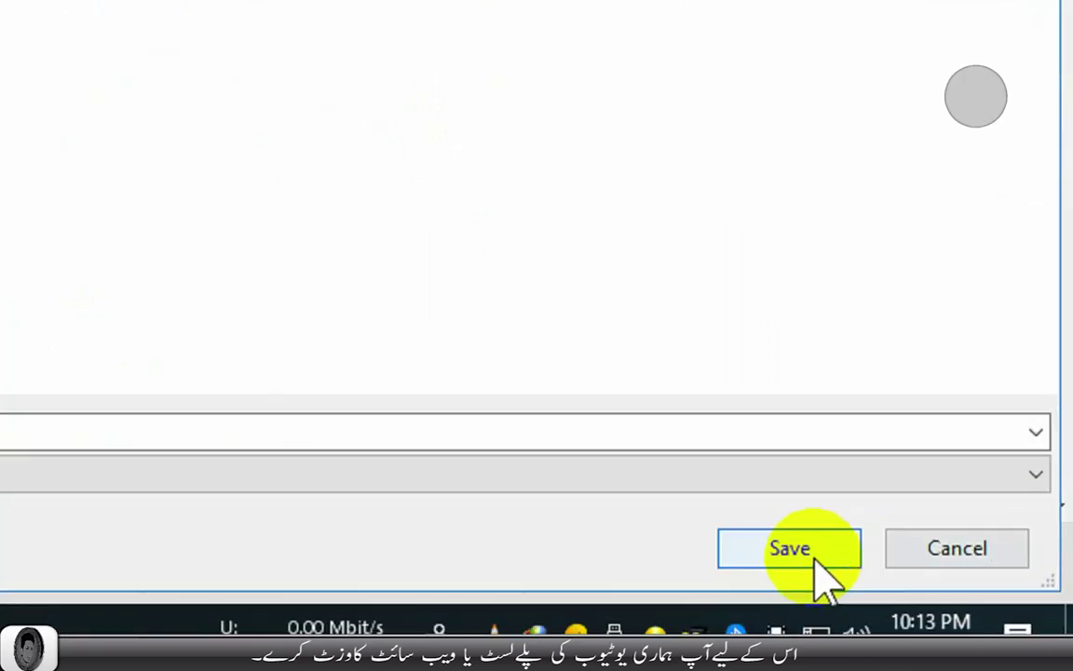
{"action": "left_click", "coordinate": [979, 629]}
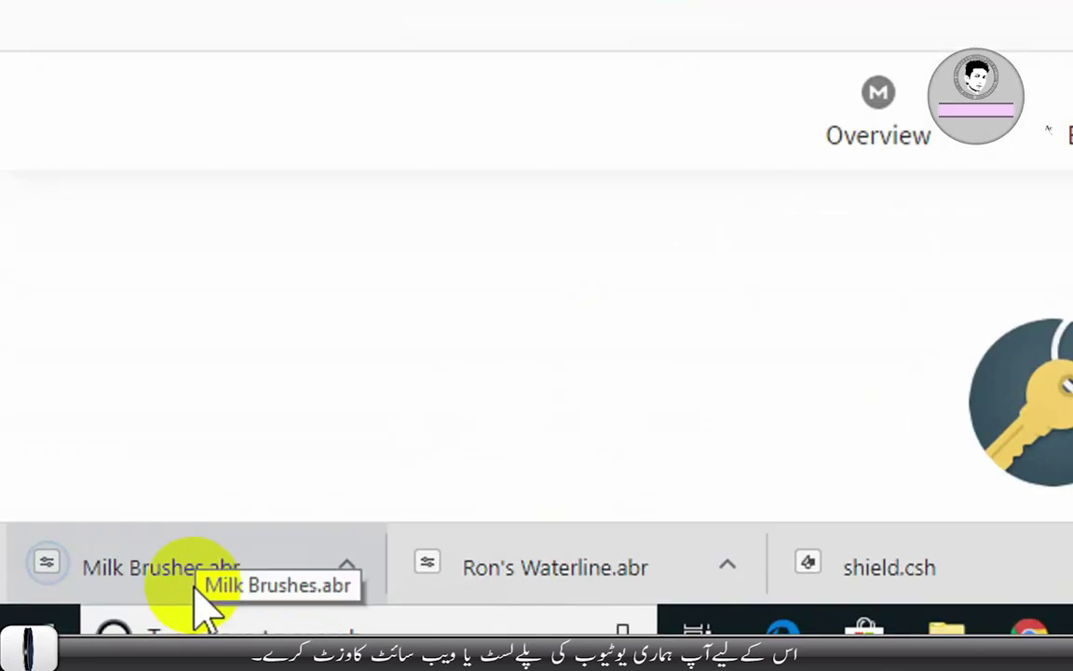
{"action": "left_click", "coordinate": [197, 586]}
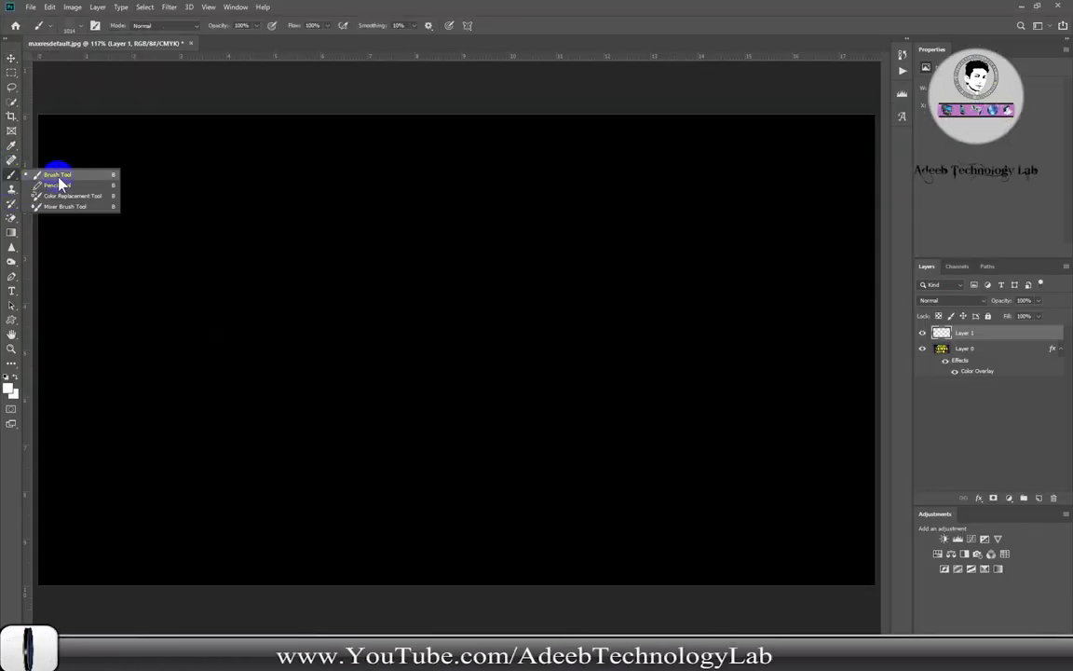
- With the Brush tool active, delete the Ron's Waterline brush group from the presets
{"action": "left_click", "coordinate": [58, 175]}
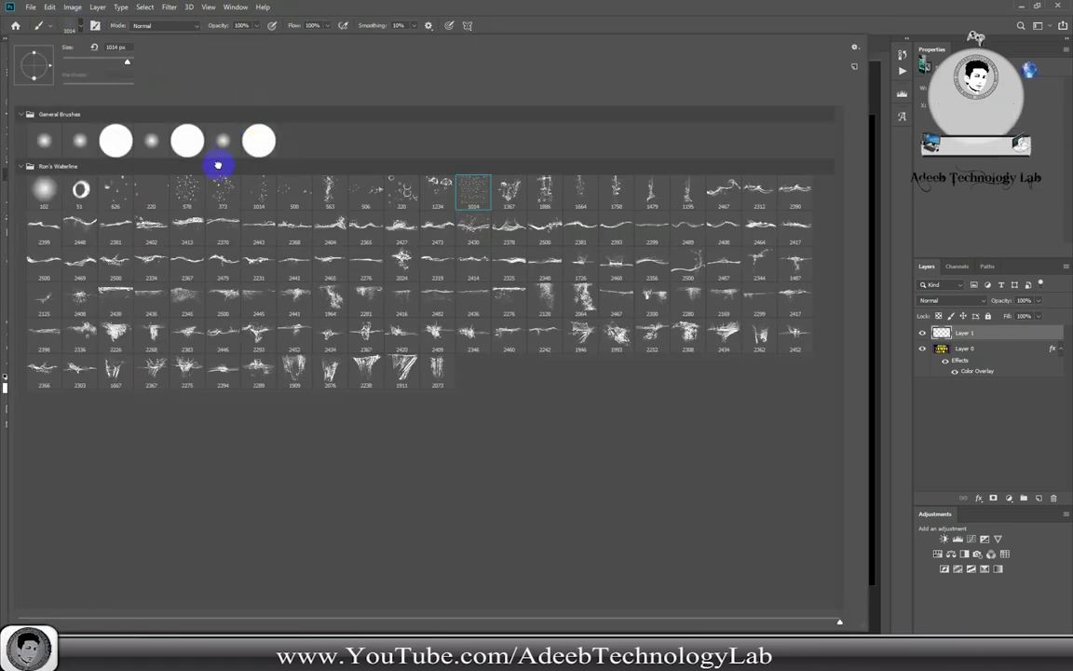
{"action": "left_click", "coordinate": [217, 165]}
{"action": "left_click", "coordinate": [854, 47]}
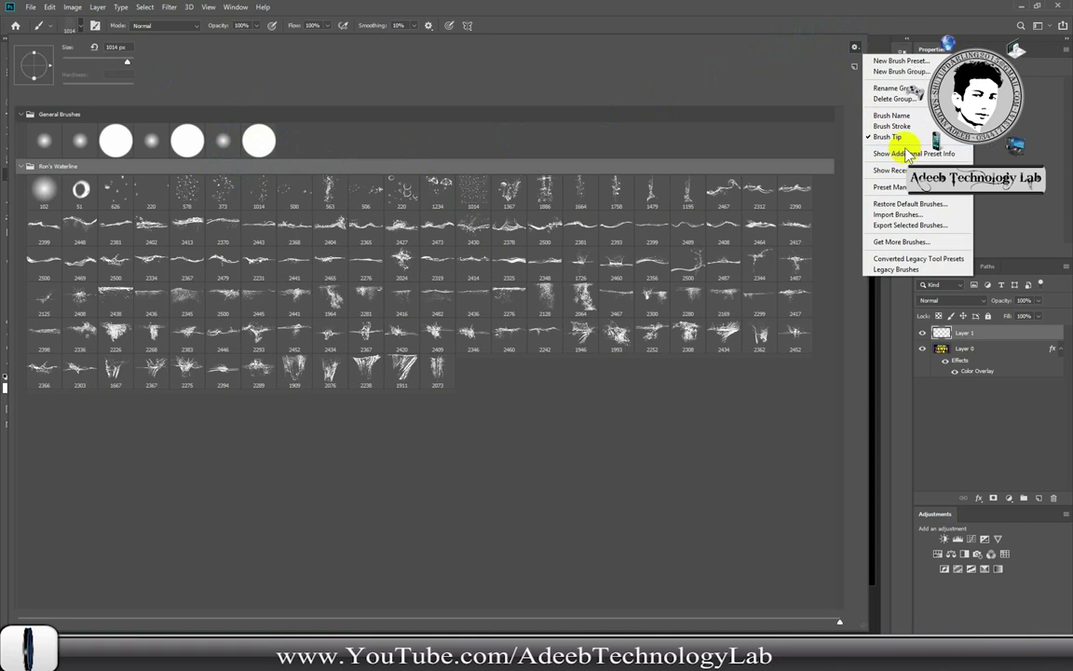
{"action": "left_click", "coordinate": [894, 99]}
{"action": "left_click", "coordinate": [491, 242]}
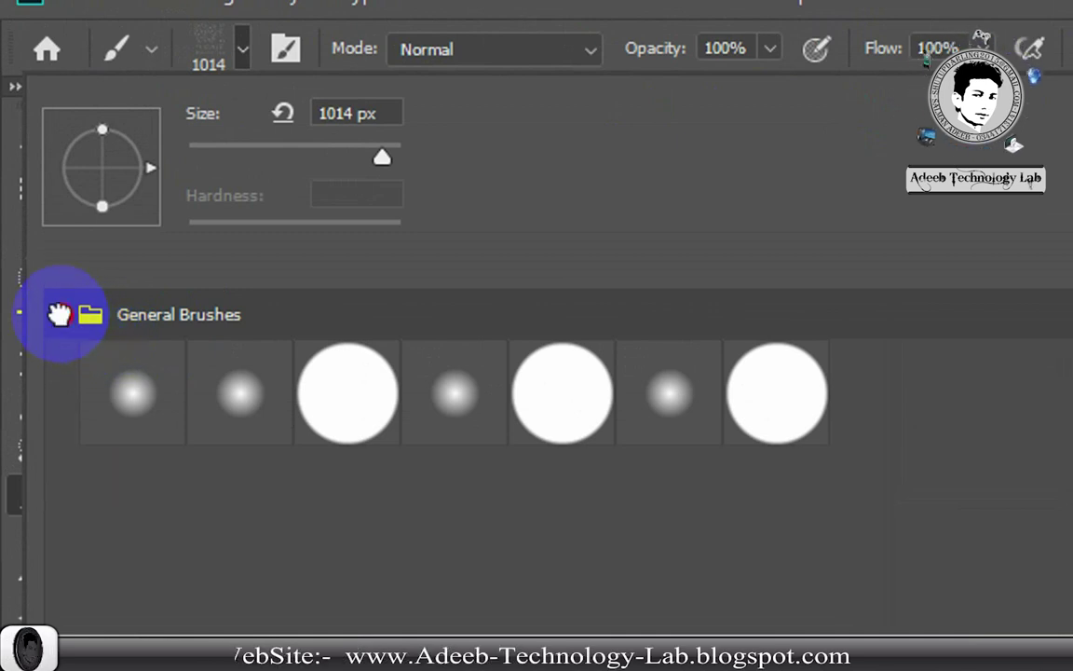
- Import Milk Brushes.abr from Downloads as a new brush preset group
{"action": "left_click", "coordinate": [59, 314]}
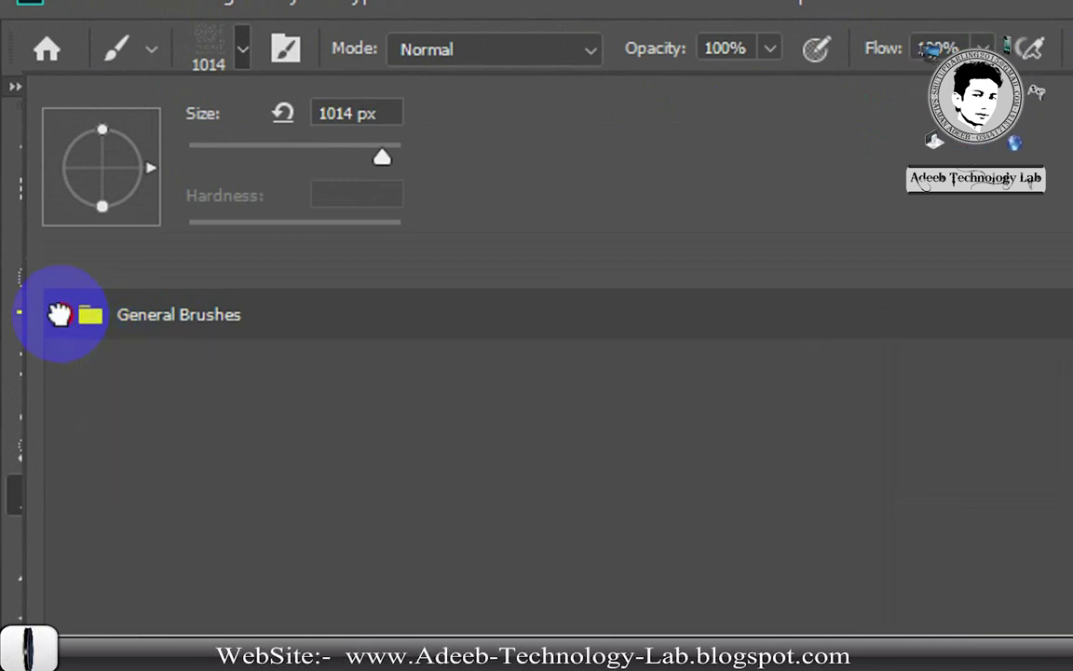
{"action": "left_click", "coordinate": [59, 314]}
{"action": "left_click", "coordinate": [854, 49]}
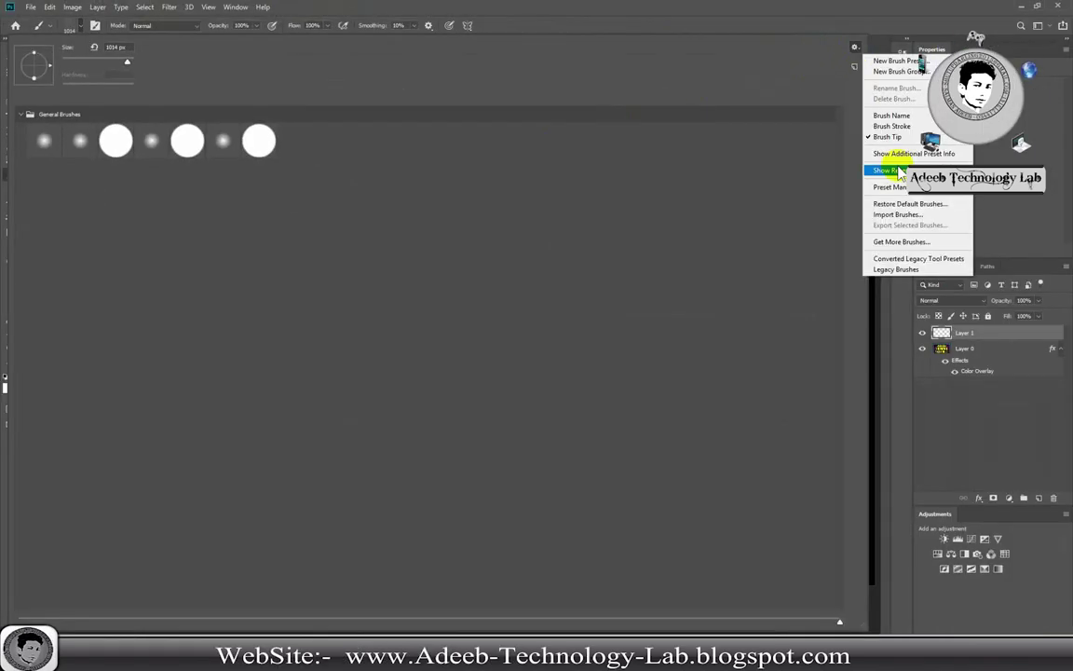
{"action": "left_click", "coordinate": [941, 216]}
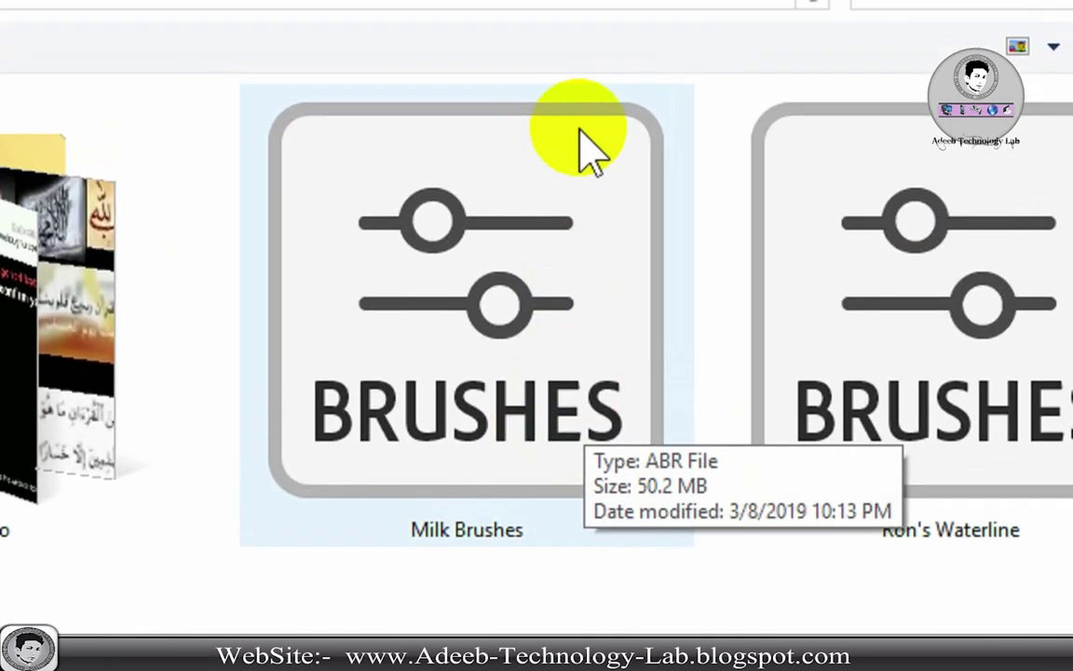
{"action": "left_click", "coordinate": [551, 296]}
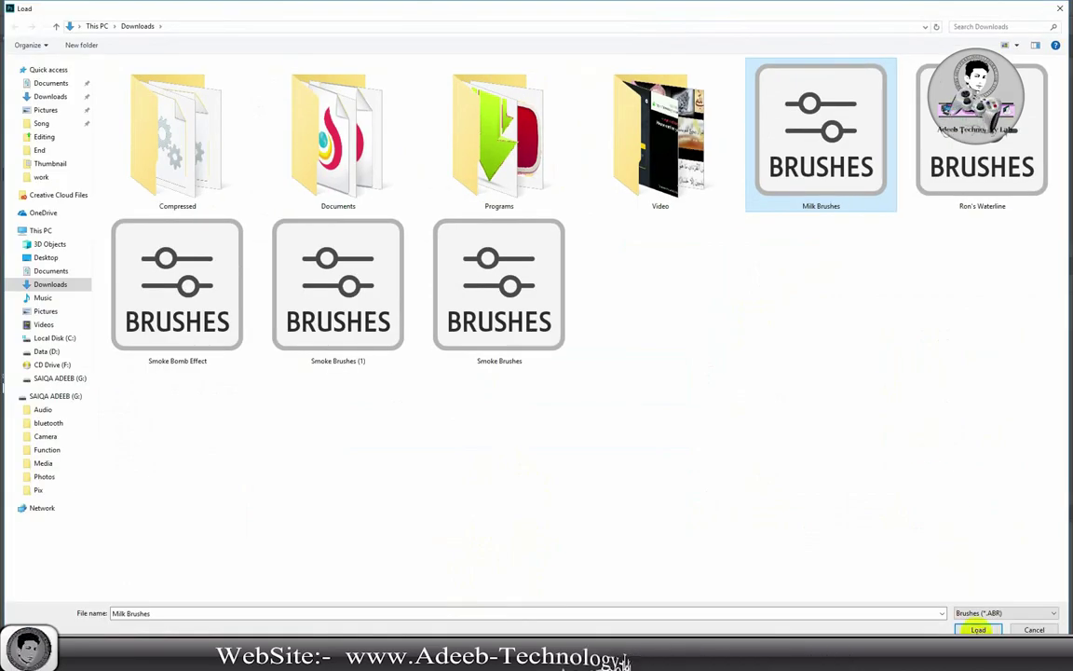
{"action": "left_click", "coordinate": [979, 630]}
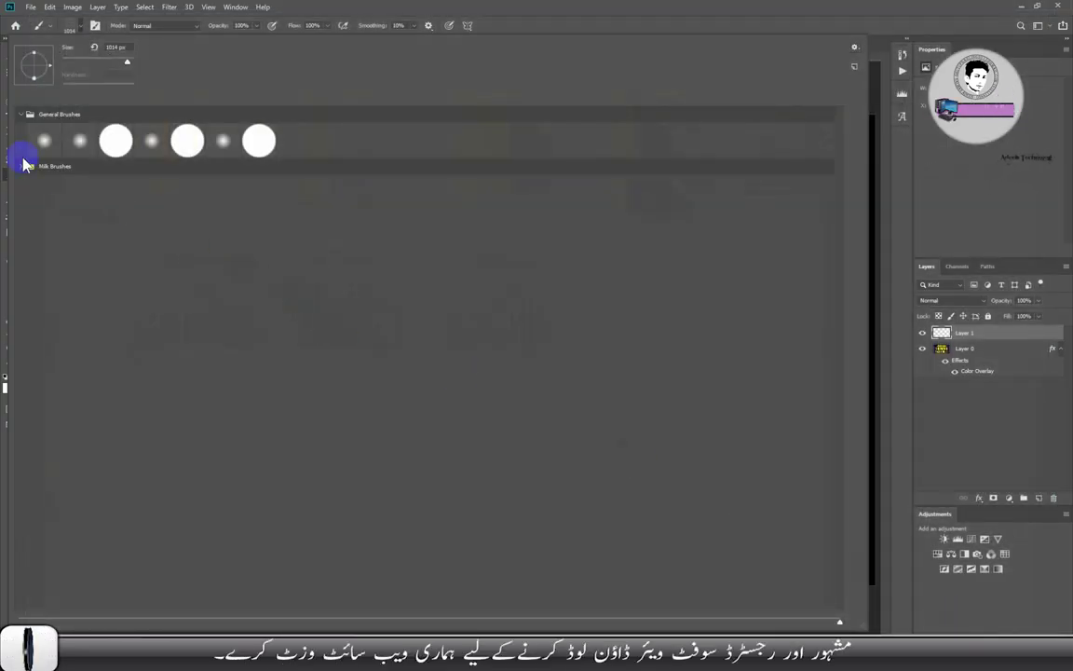
- Stamp the 1212 px milk crown brush, slightly shrunk, at the canvas's top left
{"action": "left_click", "coordinate": [23, 167]}
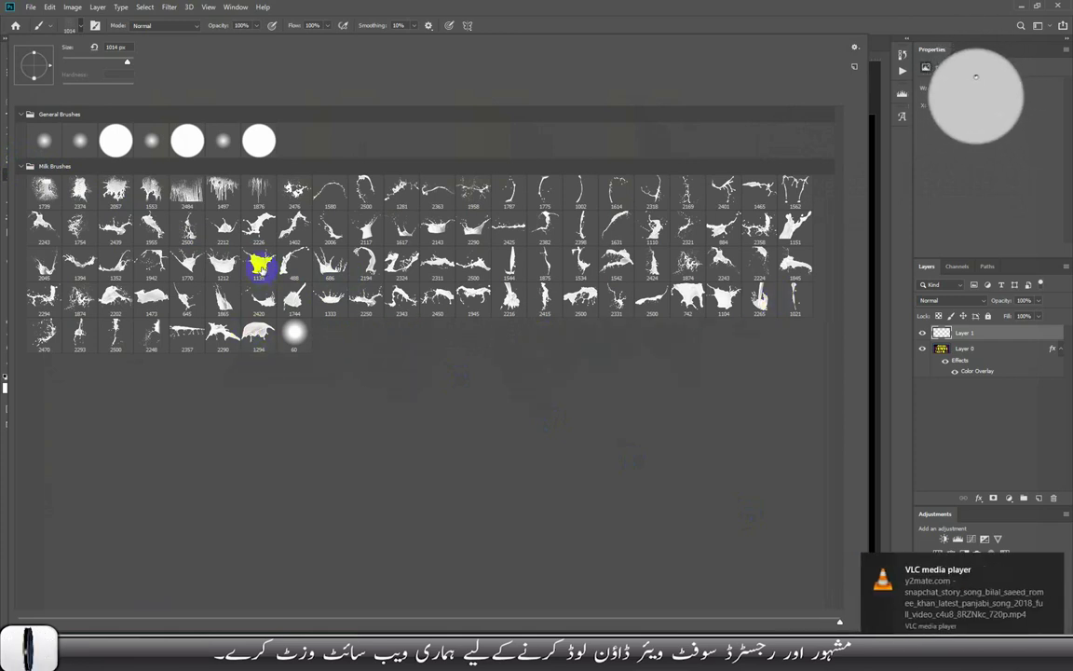
{"action": "double_click", "coordinate": [222, 265]}
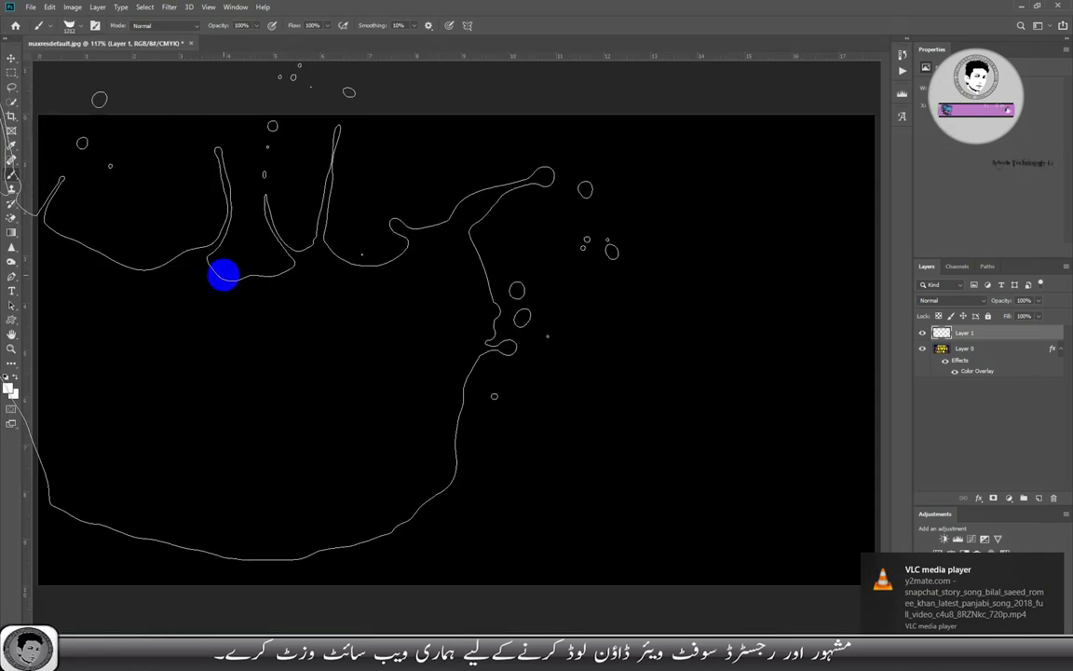
{"action": "key", "text": "bracketleft"}
{"action": "key", "text": "bracketleft"}
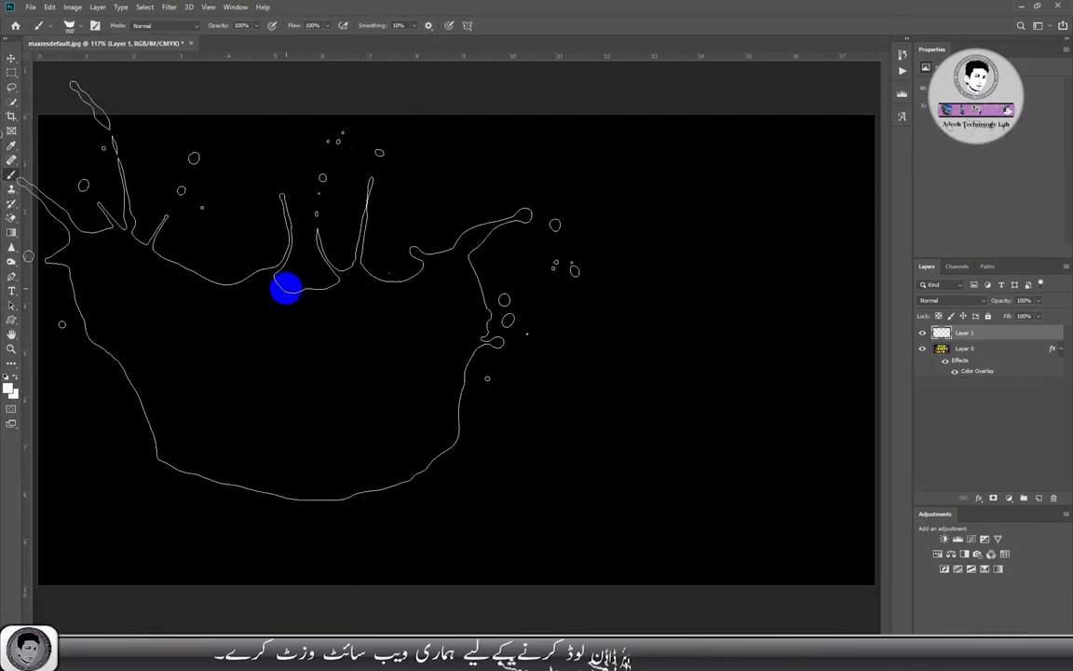
{"action": "key", "text": "bracketleft"}
{"action": "key", "text": "bracketleft"}
{"action": "key", "text": "bracketleft"}
{"action": "key", "text": "bracketleft"}
{"action": "key", "text": "bracketleft"}
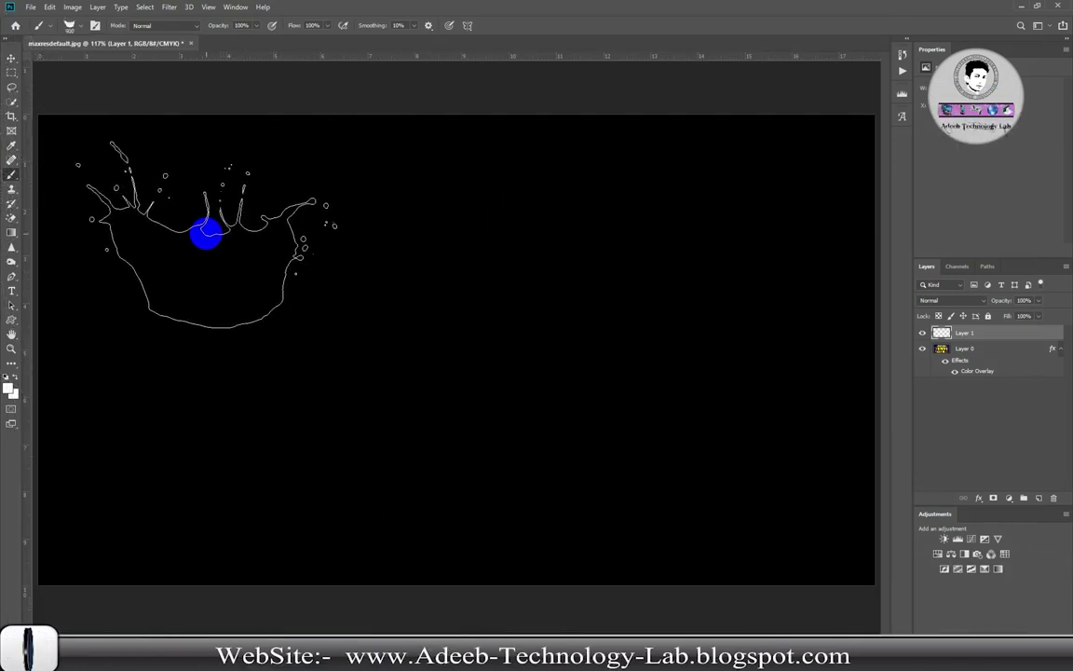
{"action": "left_click", "coordinate": [209, 229]}
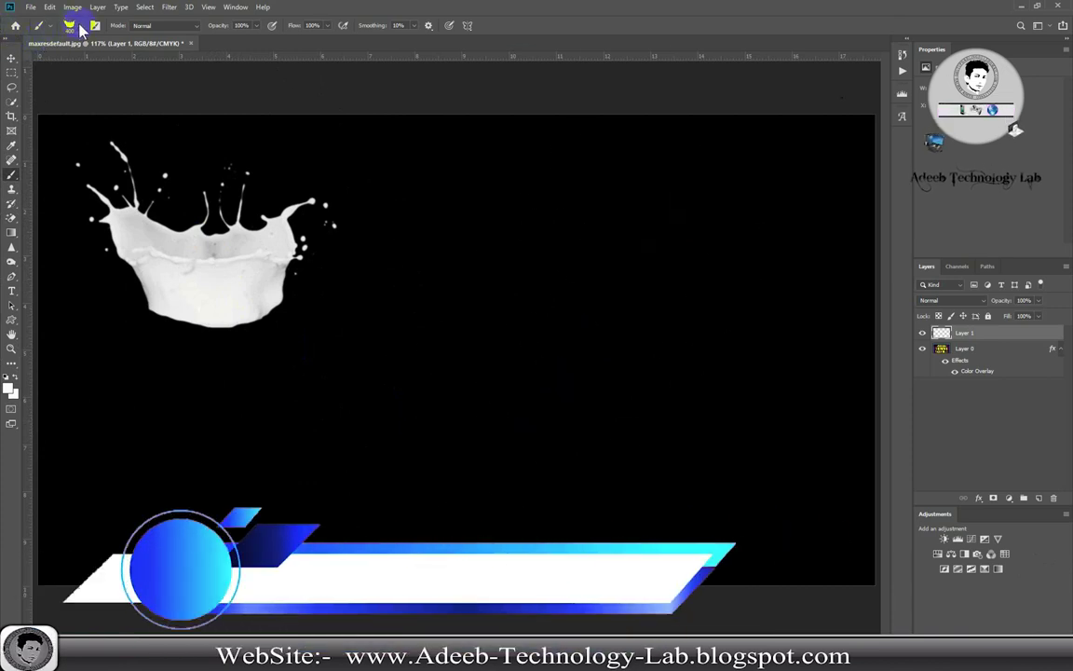
- Stamp the 2265 px pouring-milk splash on the right side of the canvas
{"action": "left_click", "coordinate": [70, 26]}
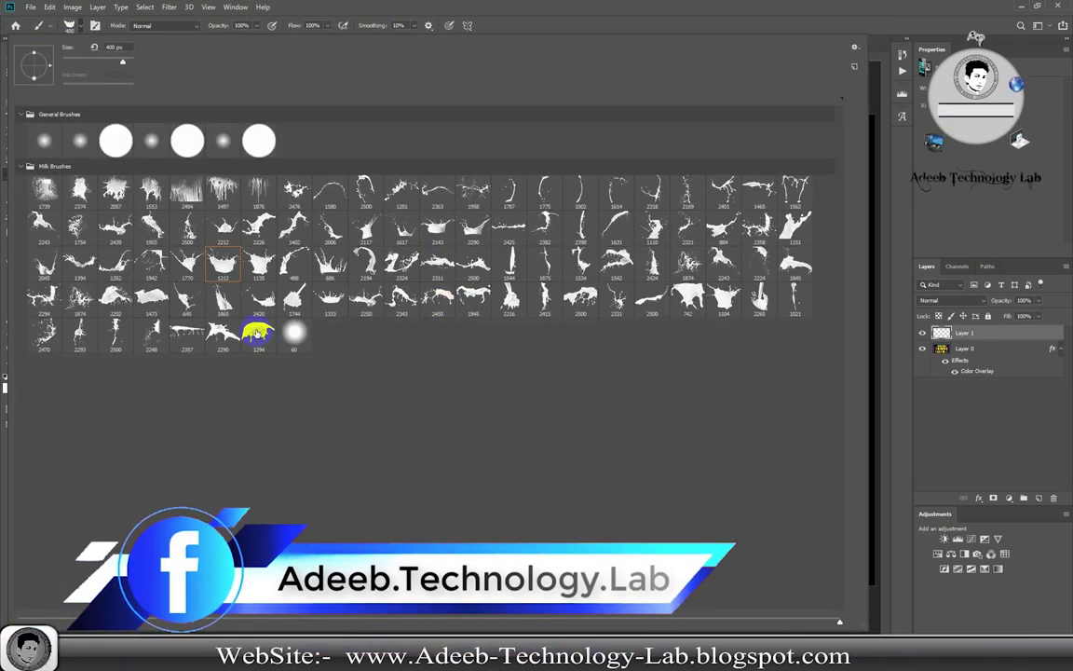
{"action": "left_click", "coordinate": [759, 300]}
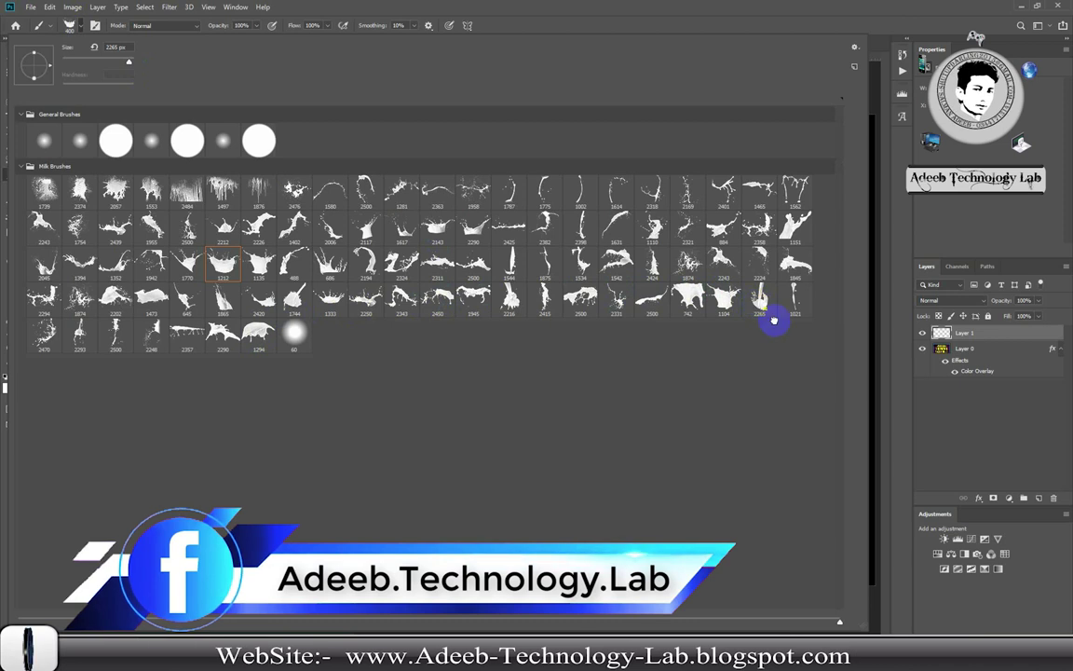
{"action": "key", "text": "Return"}
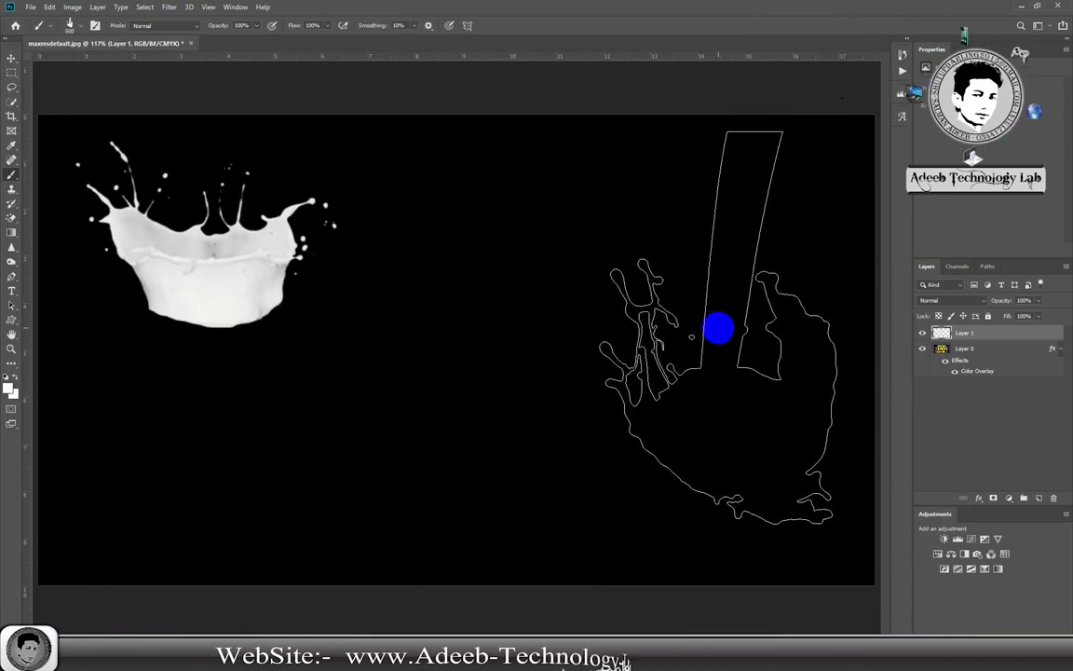
{"action": "left_click", "coordinate": [718, 325]}
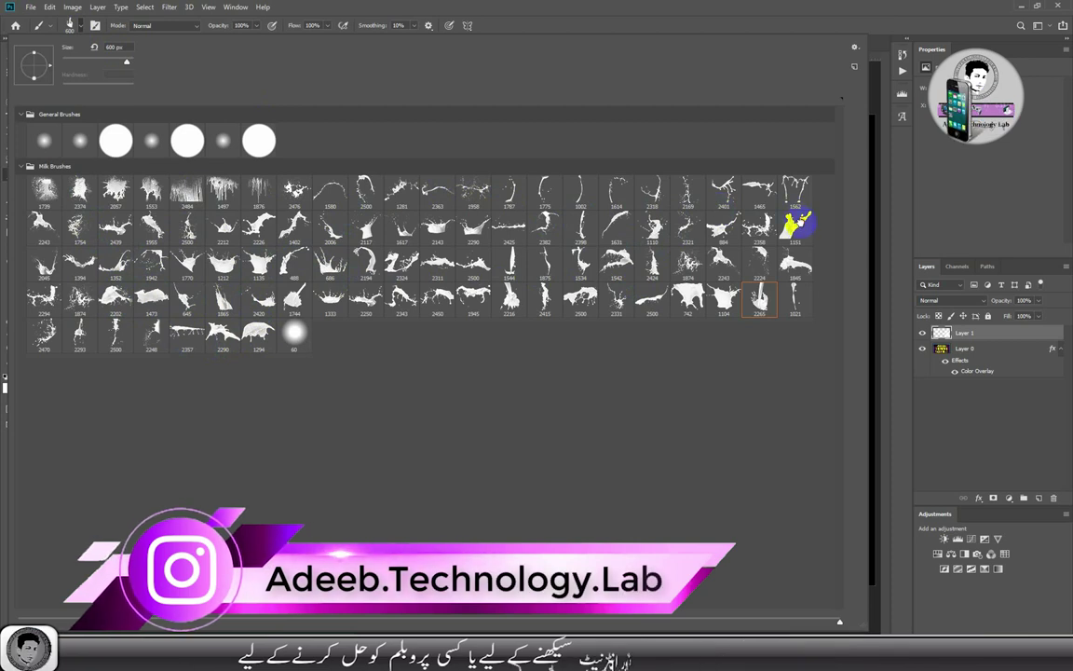
- Stamp a 1151 px splash at lower left and dripping milk across the top centre
{"action": "double_click", "coordinate": [668, 292]}
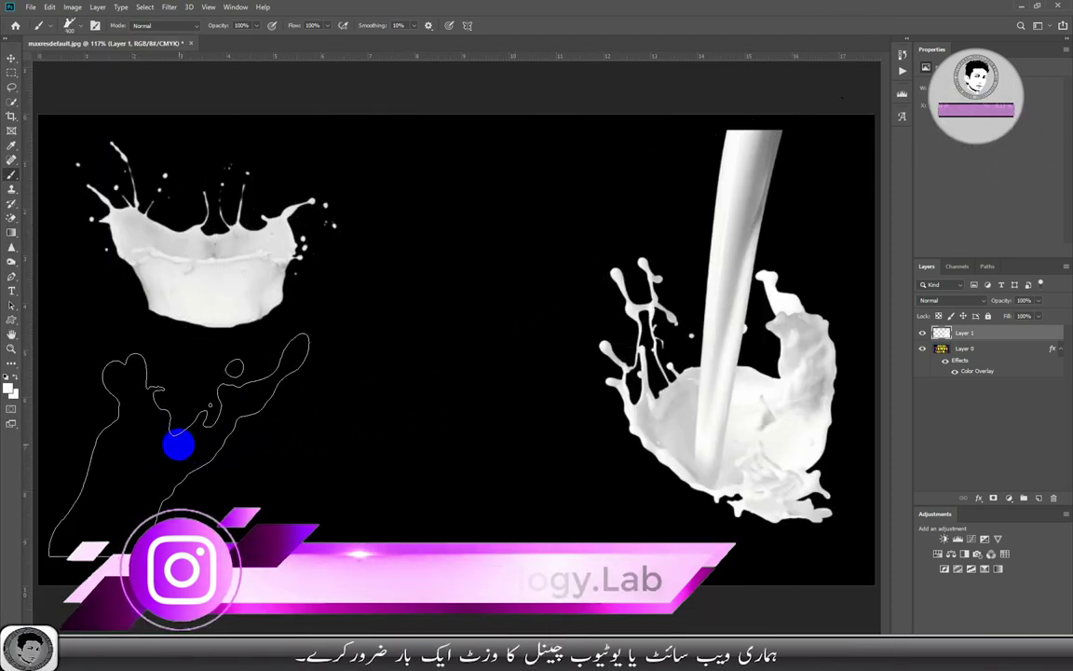
{"action": "left_click", "coordinate": [191, 446]}
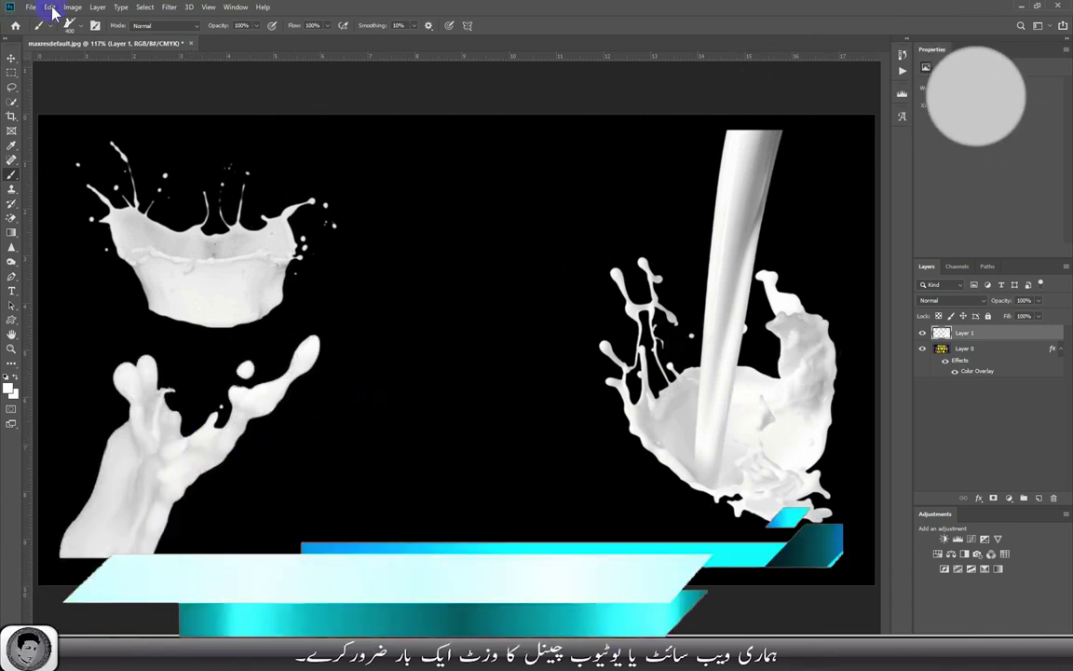
{"action": "left_click", "coordinate": [79, 28]}
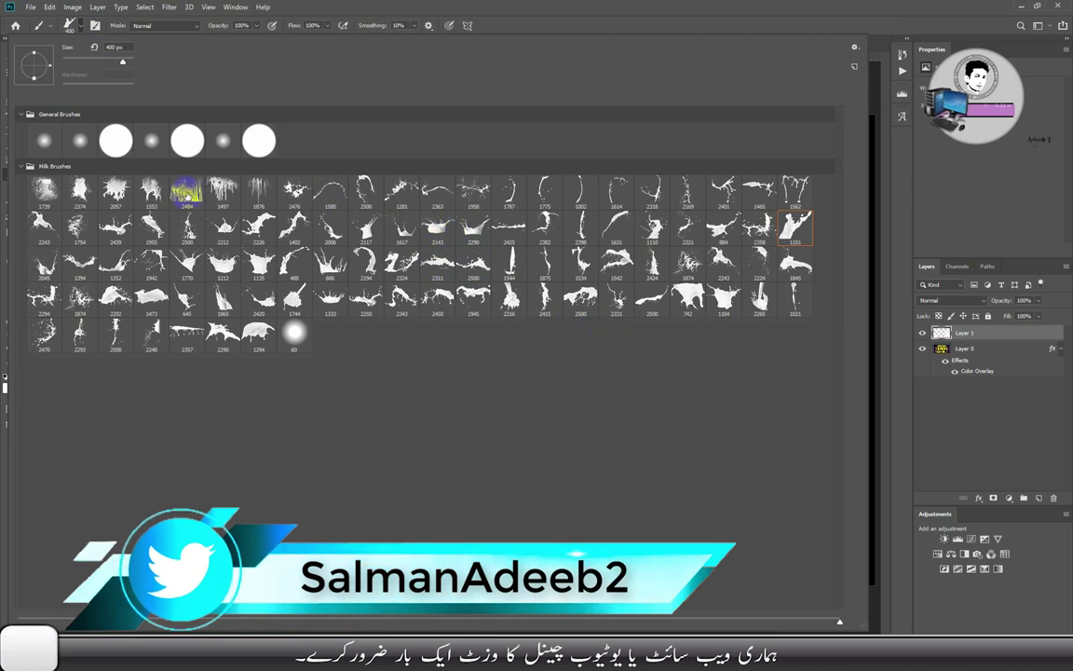
{"action": "double_click", "coordinate": [419, 257]}
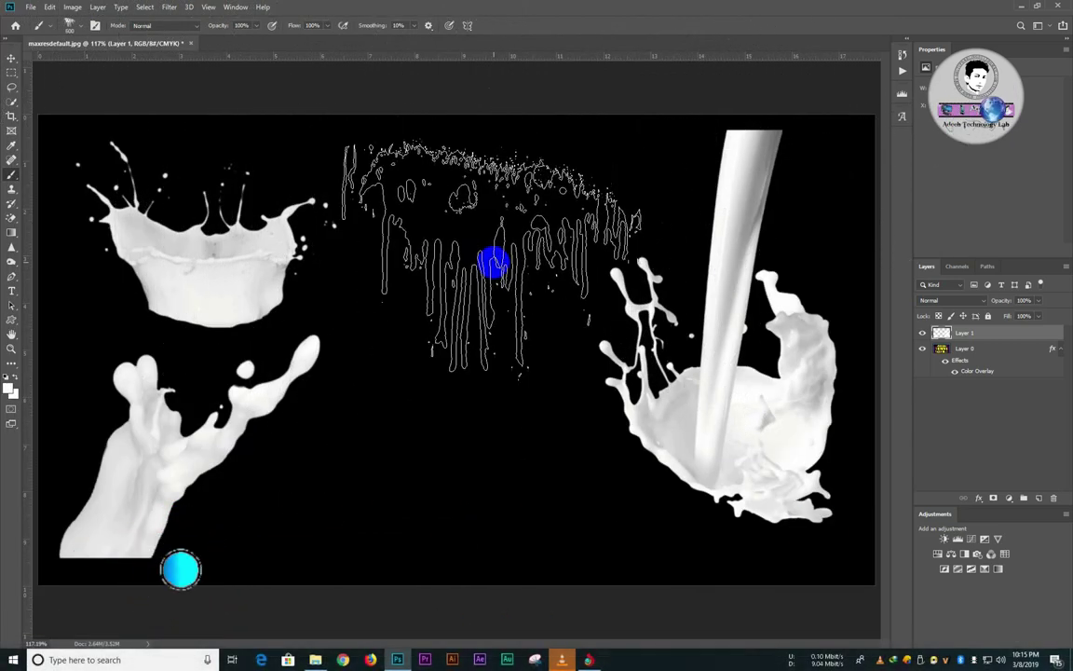
{"action": "left_click", "coordinate": [486, 250]}
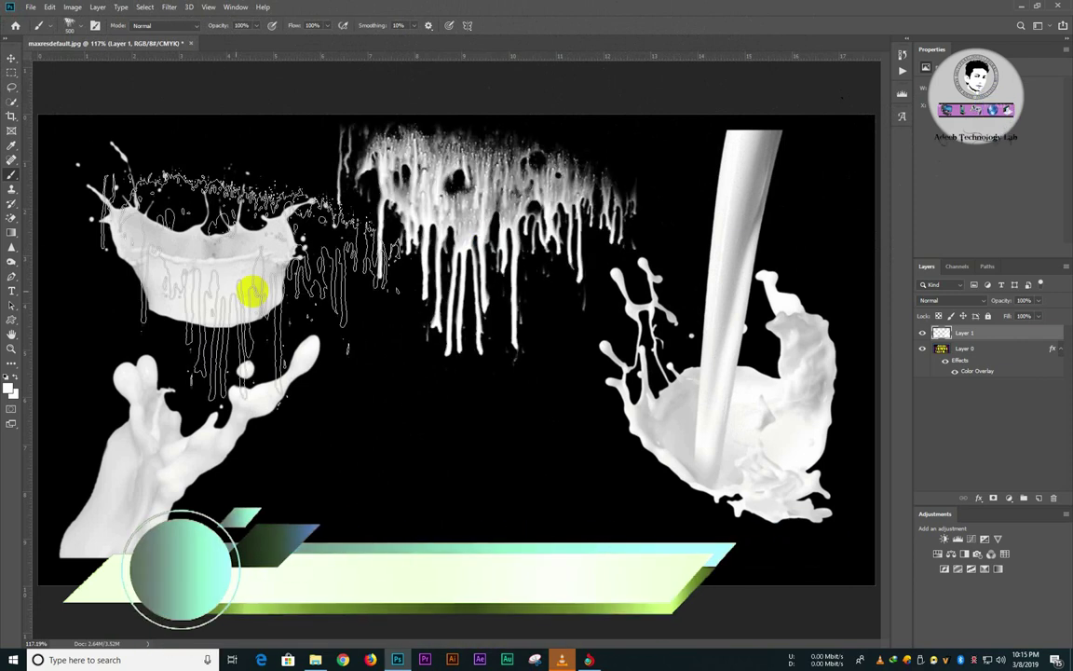
- Stamp a wide 2439 px splash at the bottom centre, then minimize Photoshop
{"action": "left_click", "coordinate": [80, 27]}
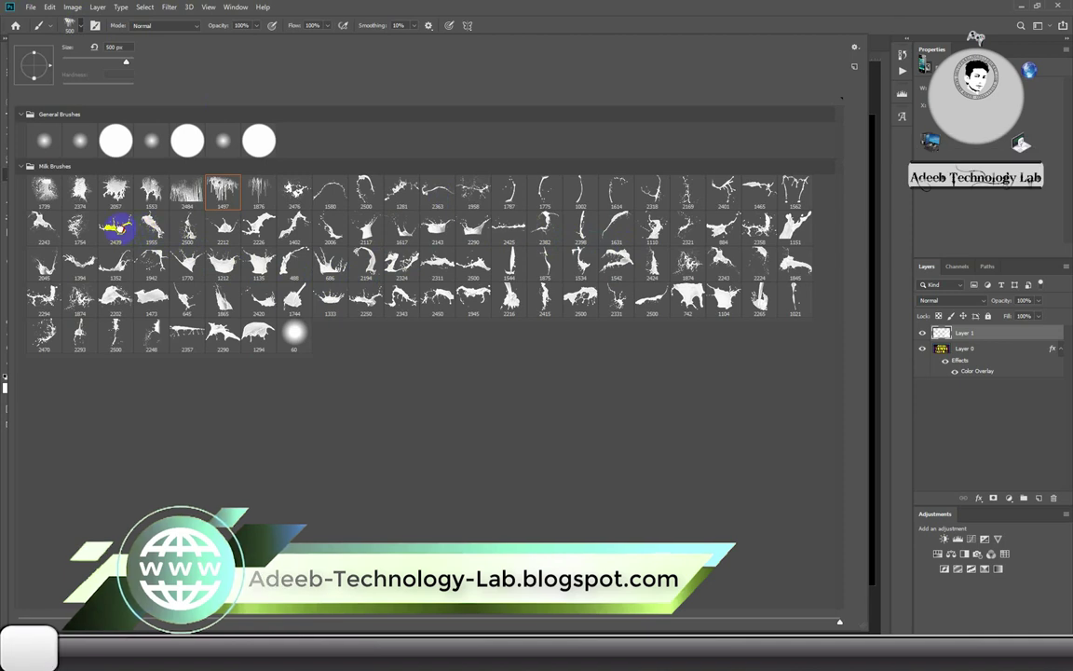
{"action": "double_click", "coordinate": [140, 233]}
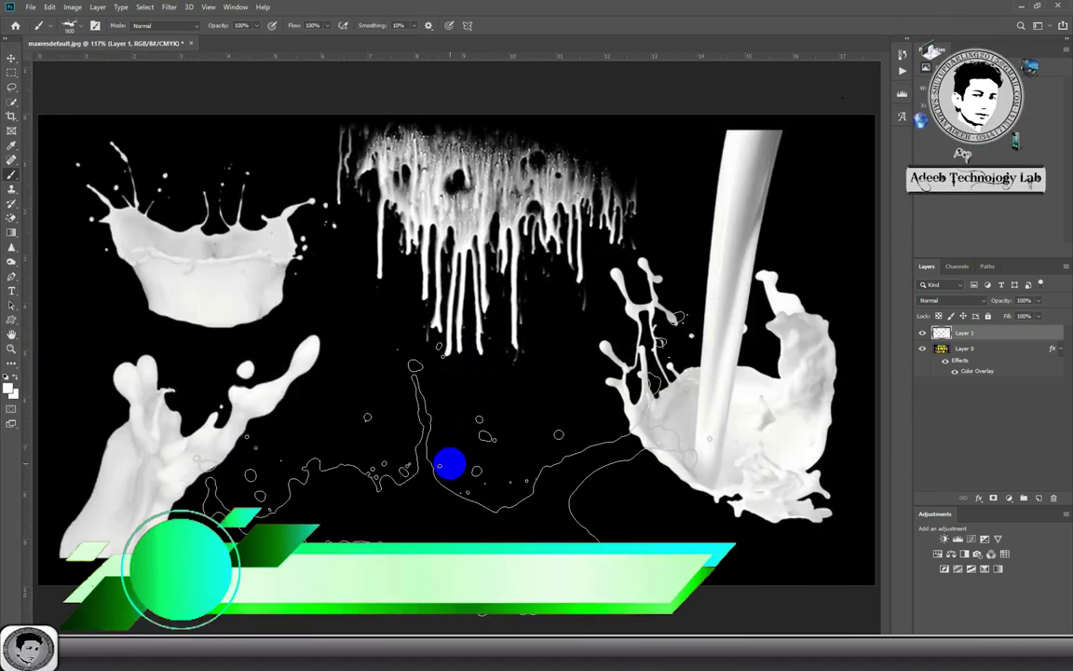
{"action": "left_click", "coordinate": [429, 454]}
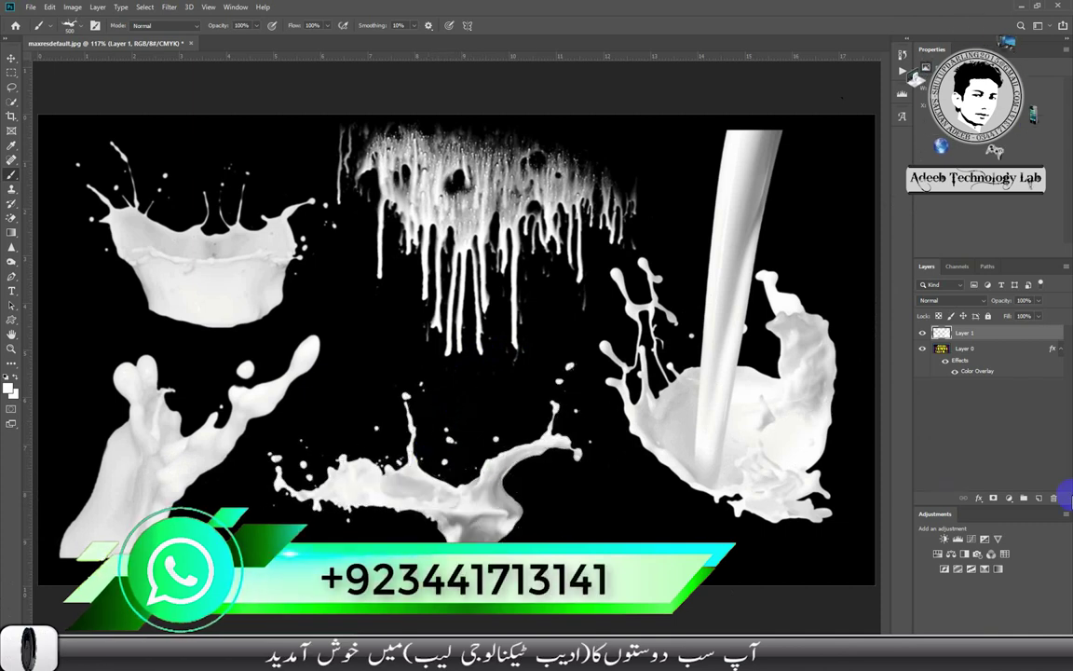
{"action": "left_click", "coordinate": [82, 27]}
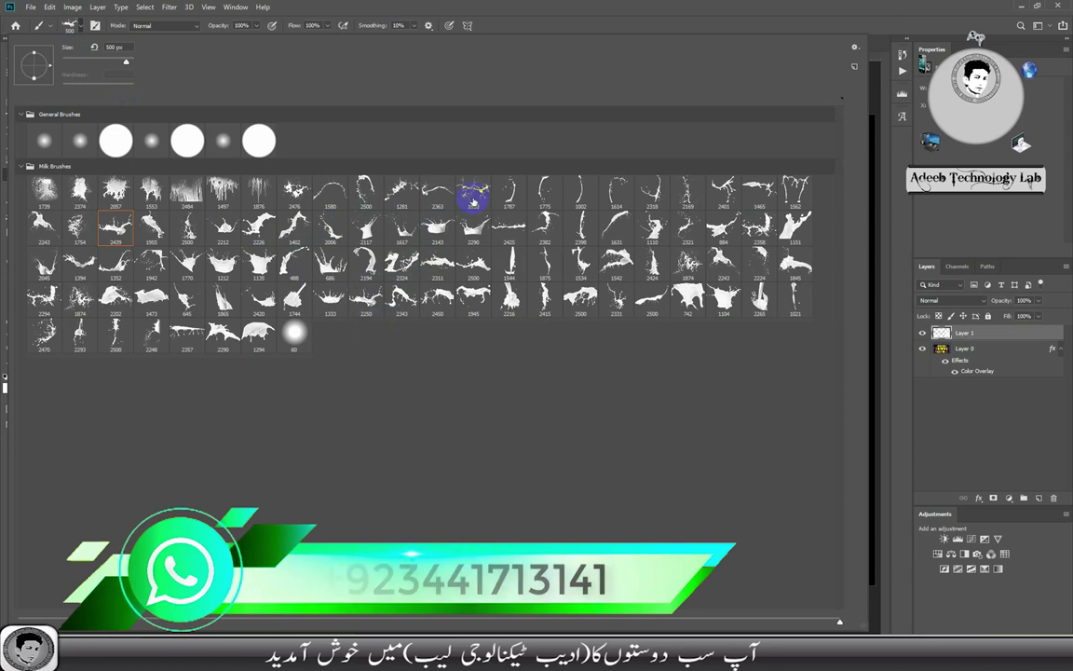
{"action": "left_click", "coordinate": [440, 199]}
{"action": "left_click", "coordinate": [606, 24]}
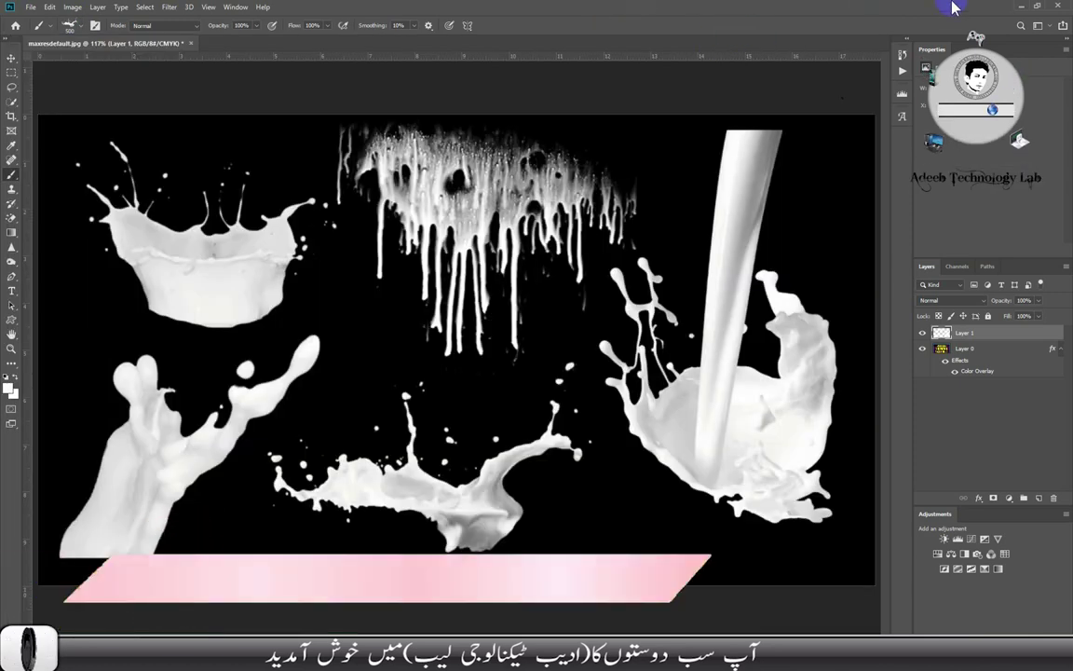
{"action": "left_click", "coordinate": [1021, 6]}
- Minimize the browser and work folder windows, then refresh the desktop
{"action": "left_click", "coordinate": [1024, 6]}
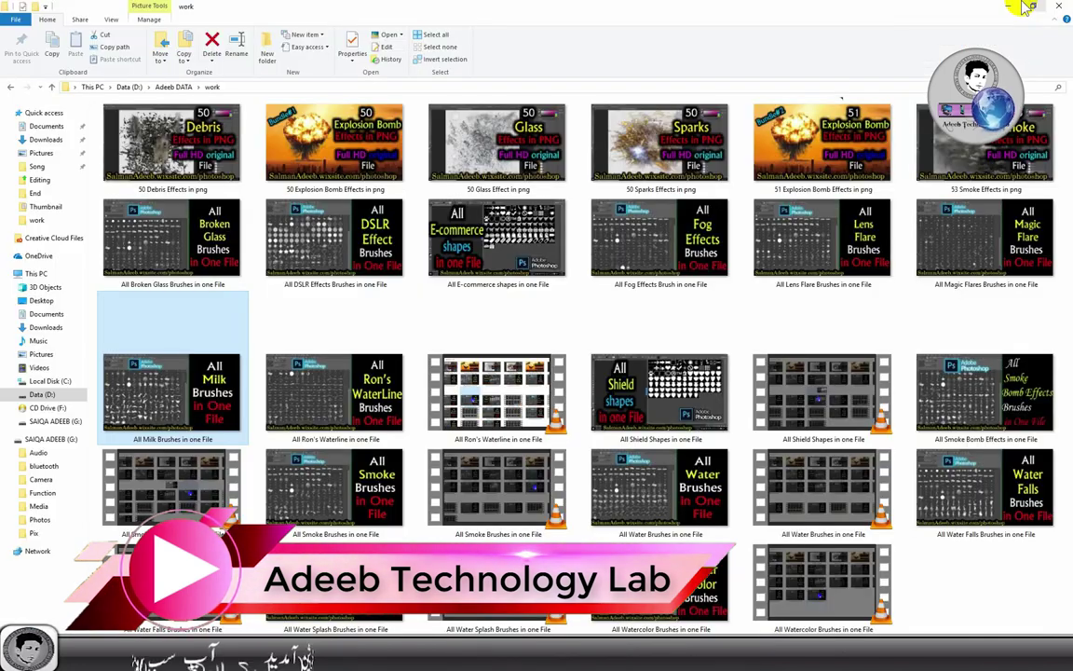
{"action": "left_click", "coordinate": [1012, 7]}
{"action": "right_click", "coordinate": [642, 91]}
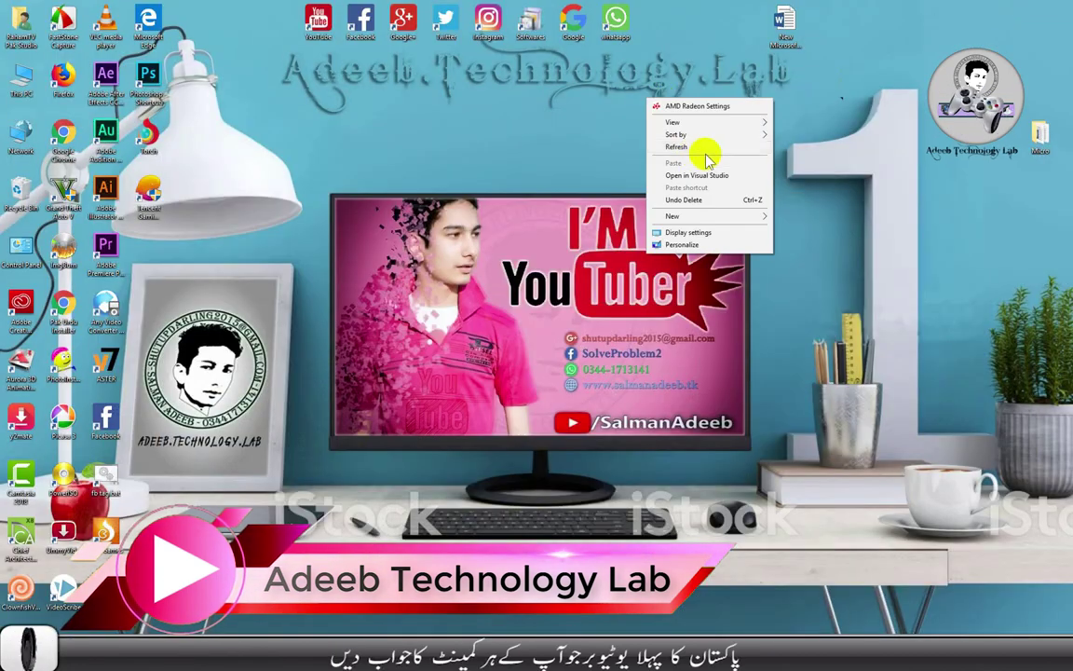
{"action": "left_click", "coordinate": [709, 146]}
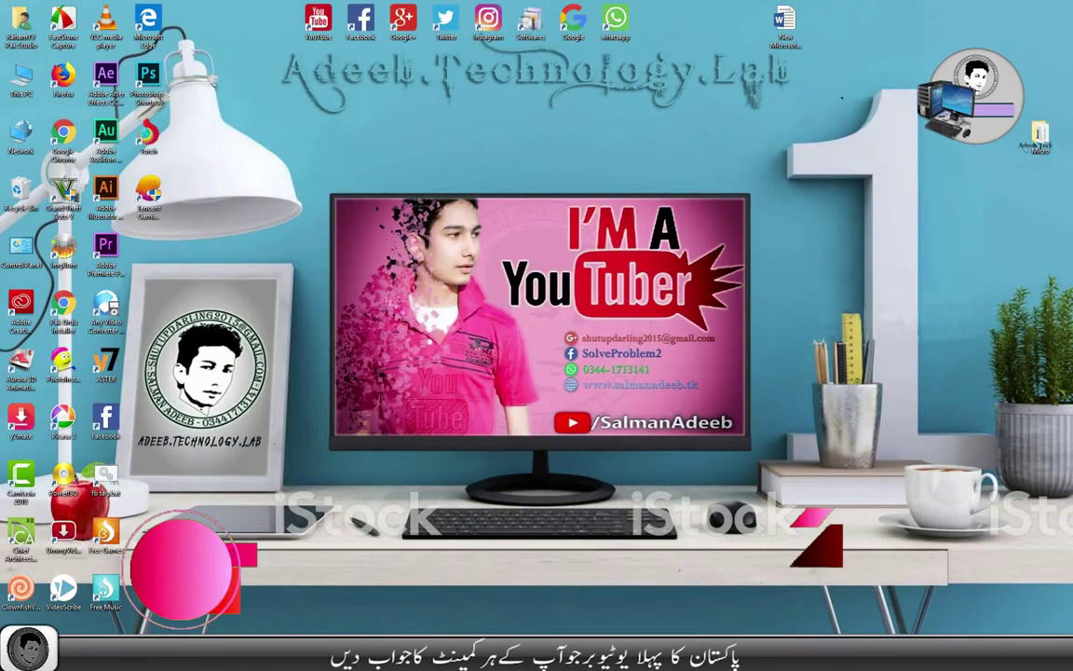